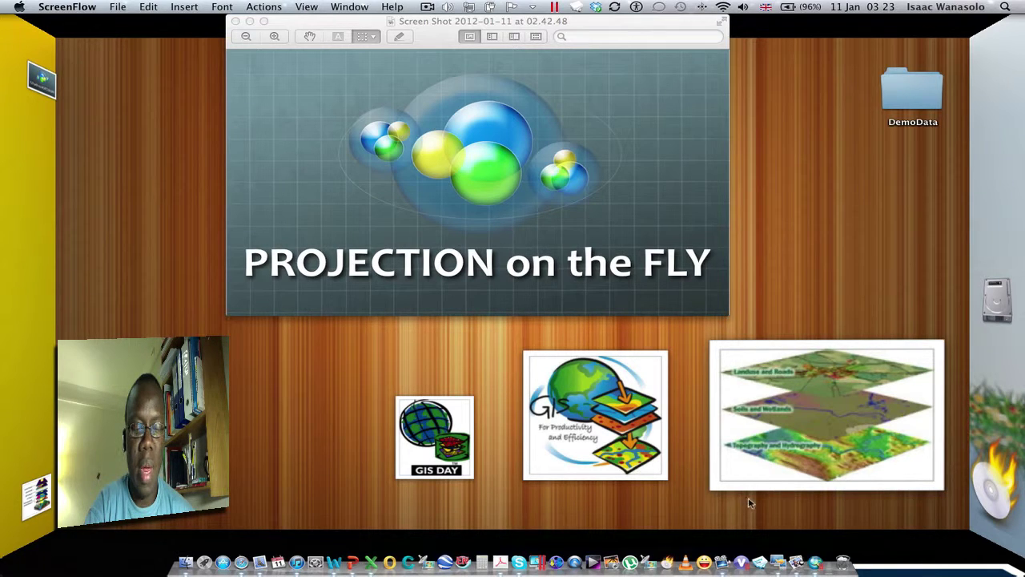
- Bring the 'Untitled - ArcMap - ArcInfo' window to the front from the Dock icon's window list
{"action": "right_click", "coordinate": [816, 551]}
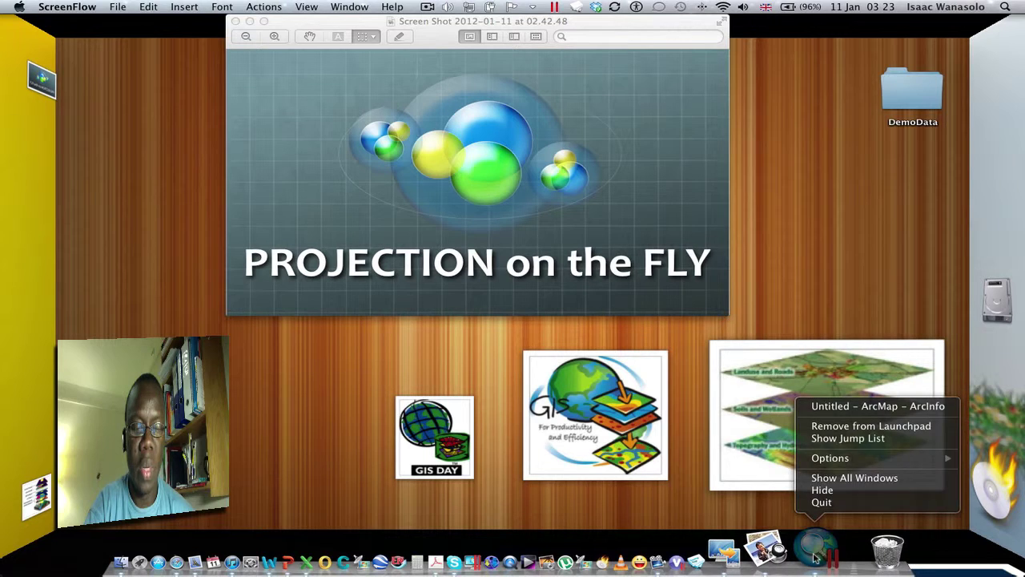
{"action": "left_click", "coordinate": [825, 407]}
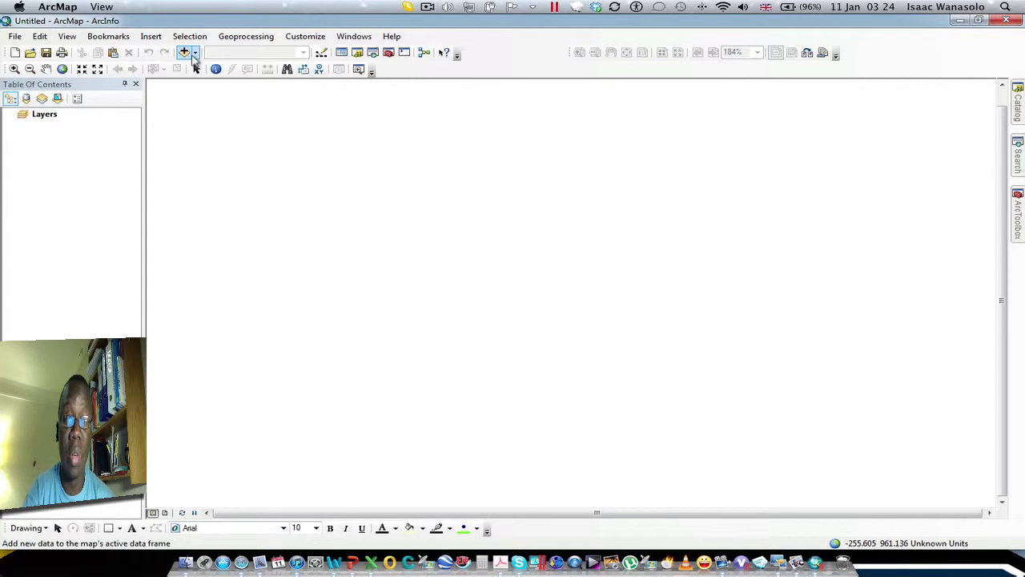
- Add the uganda_adm_2007 districts layer from Demos.gdb to the map
{"action": "left_click", "coordinate": [183, 52]}
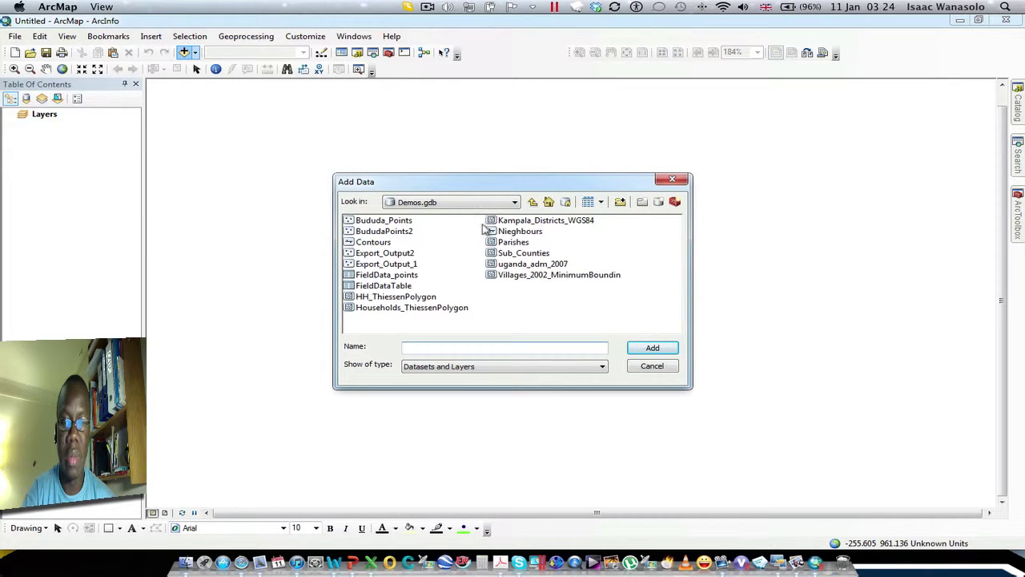
{"action": "left_click", "coordinate": [506, 265]}
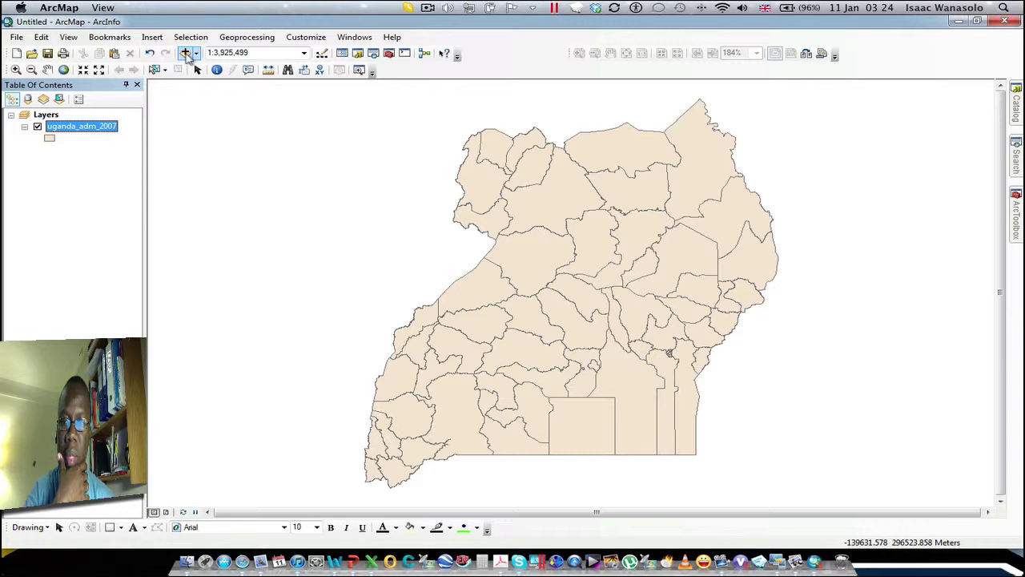
- Add the Bududa_Points feature class from Demos.gdb to the map
{"action": "left_click", "coordinate": [186, 53]}
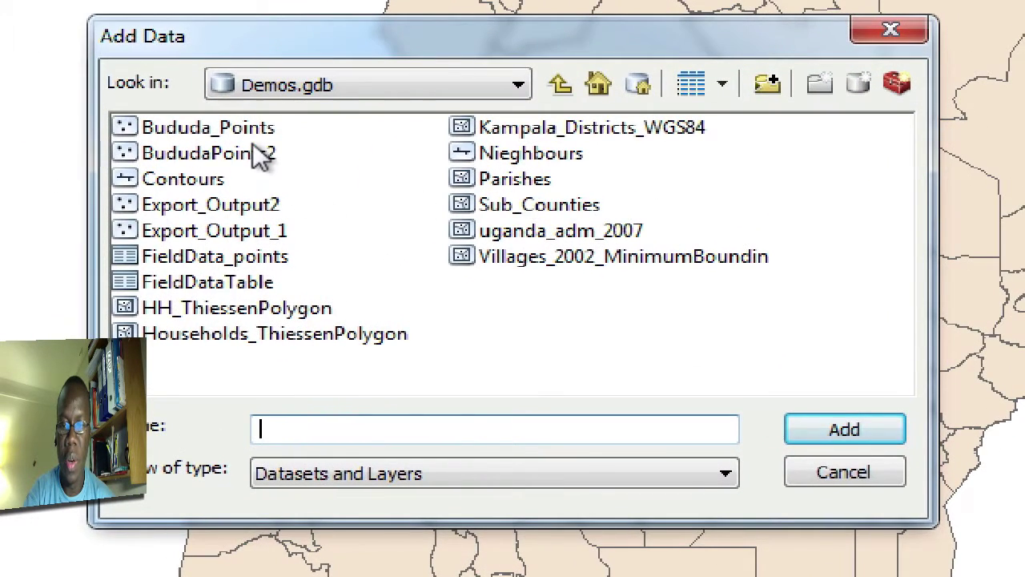
{"action": "left_click", "coordinate": [237, 129]}
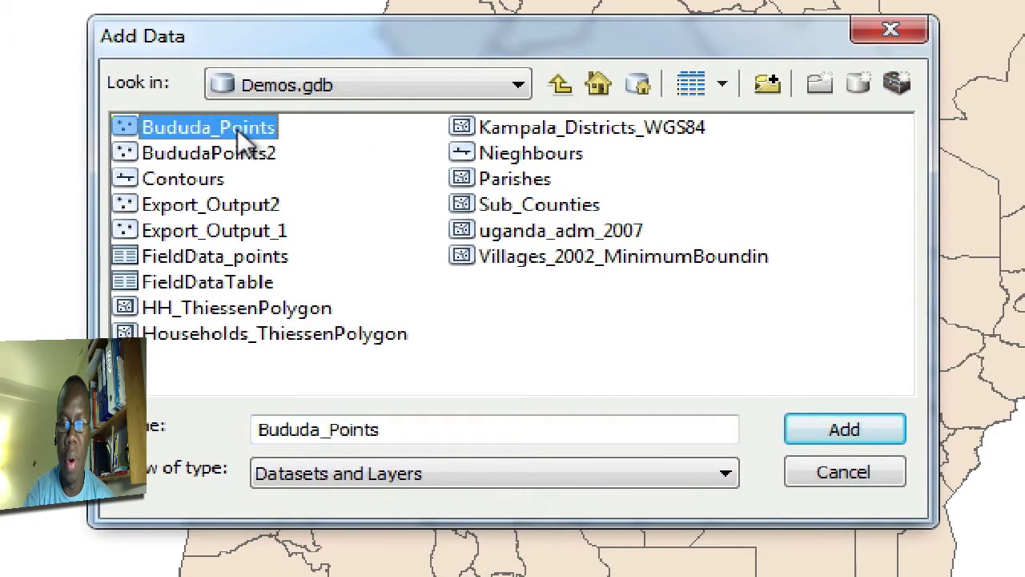
{"action": "left_click", "coordinate": [843, 431]}
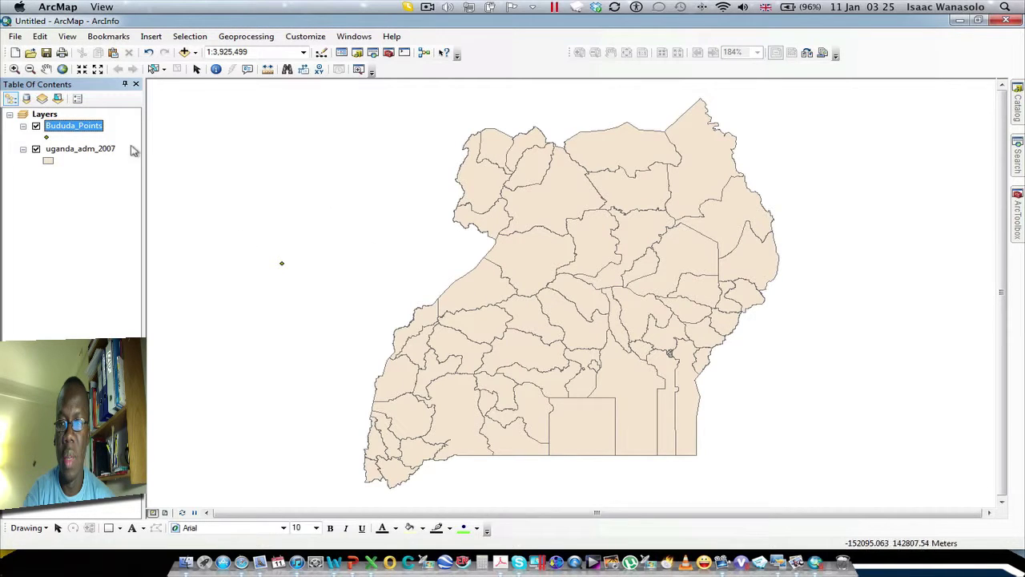
- Zoom to Bududa_Points, then back to uganda_adm_2007, and select the Layers data frame
{"action": "right_click", "coordinate": [87, 129]}
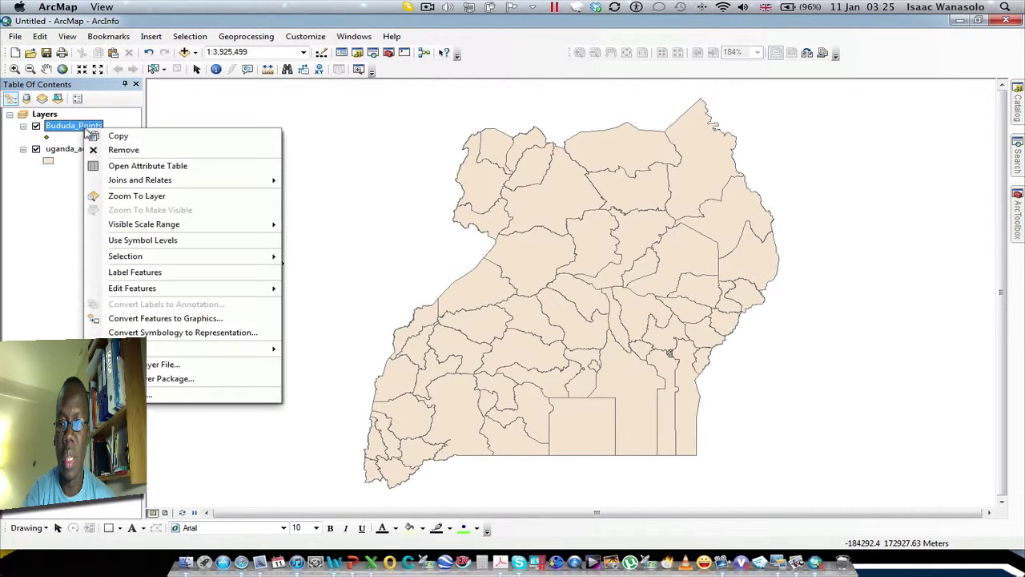
{"action": "left_click", "coordinate": [137, 197]}
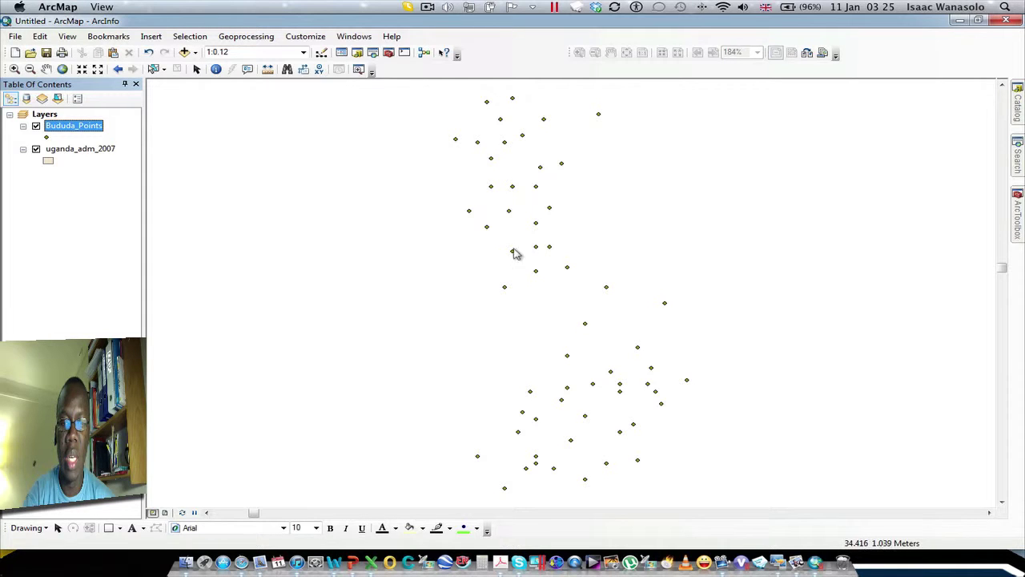
{"action": "right_click", "coordinate": [77, 150]}
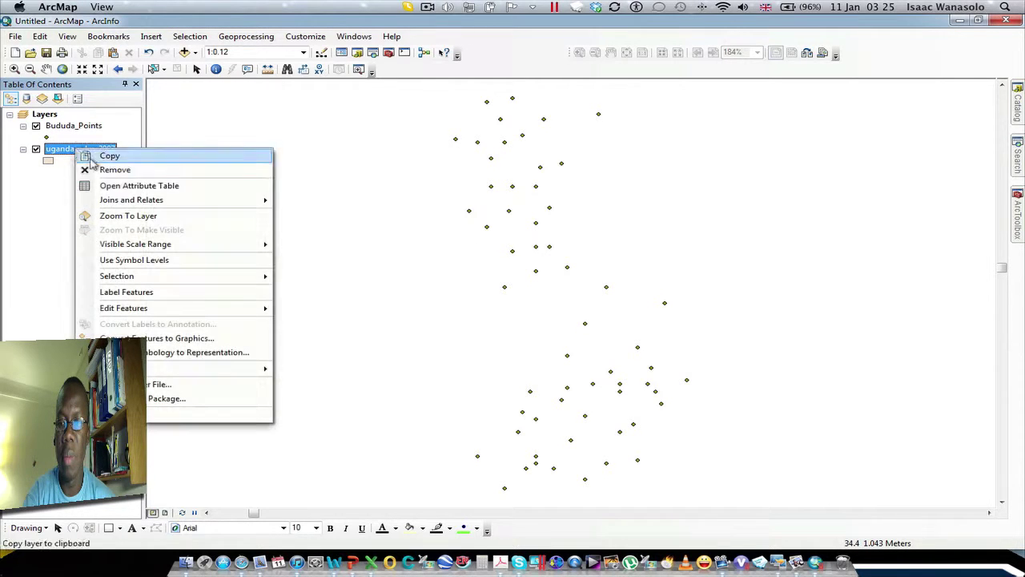
{"action": "left_click", "coordinate": [116, 216]}
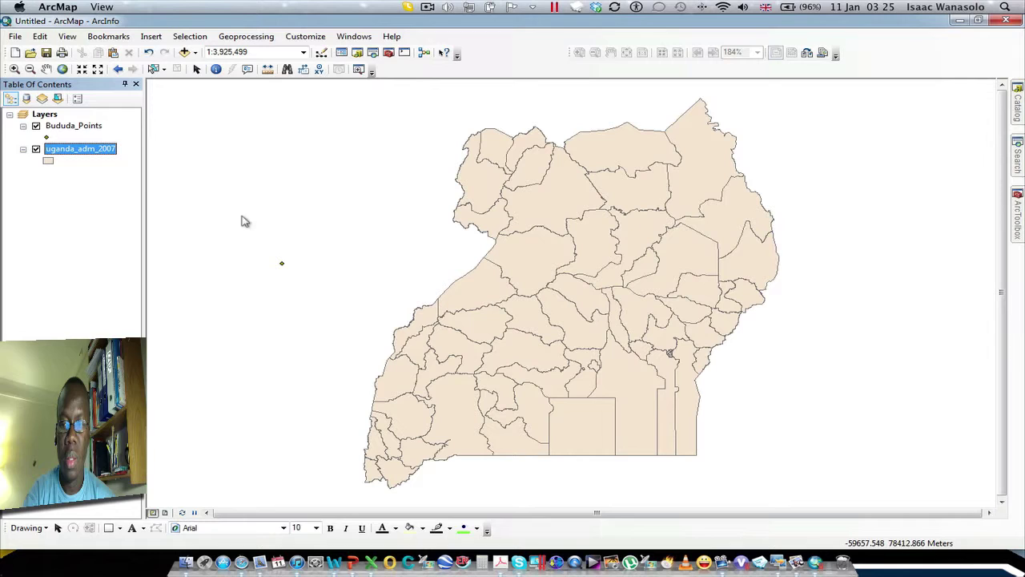
{"action": "left_click", "coordinate": [45, 114]}
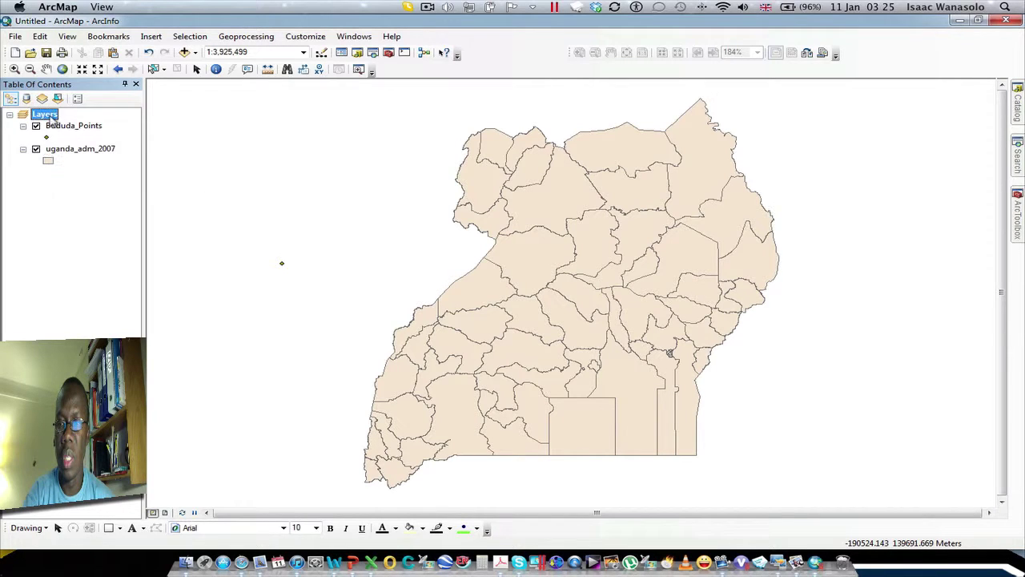
{"action": "left_click", "coordinate": [44, 116]}
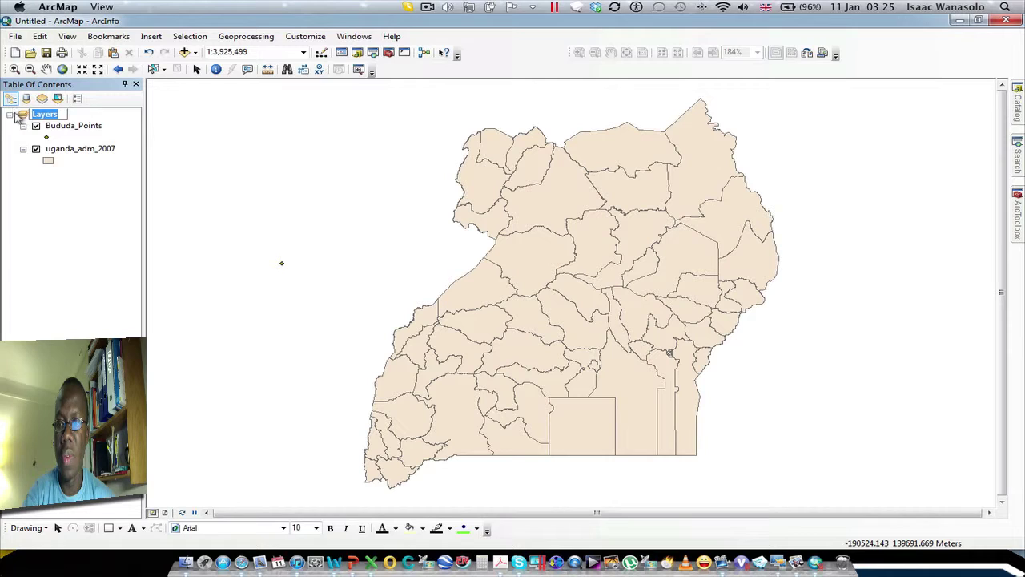
- Check the layer coordinate systems: Bududa_Points Unknown, uganda_adm_2007 Clarke_1880_UTM_Zone_36; keep Clarke and close
{"action": "double_click", "coordinate": [26, 117]}
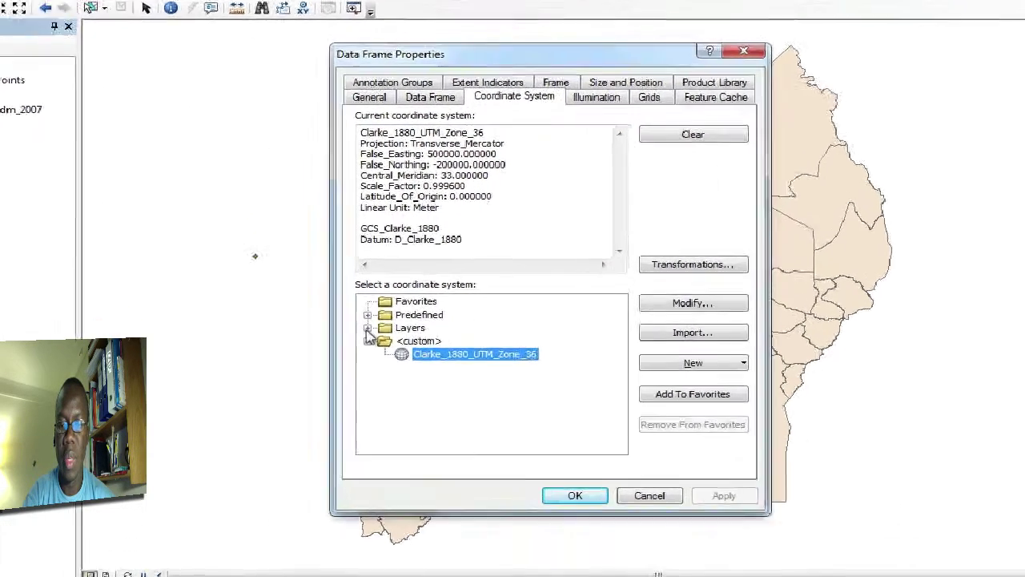
{"action": "left_click", "coordinate": [370, 319]}
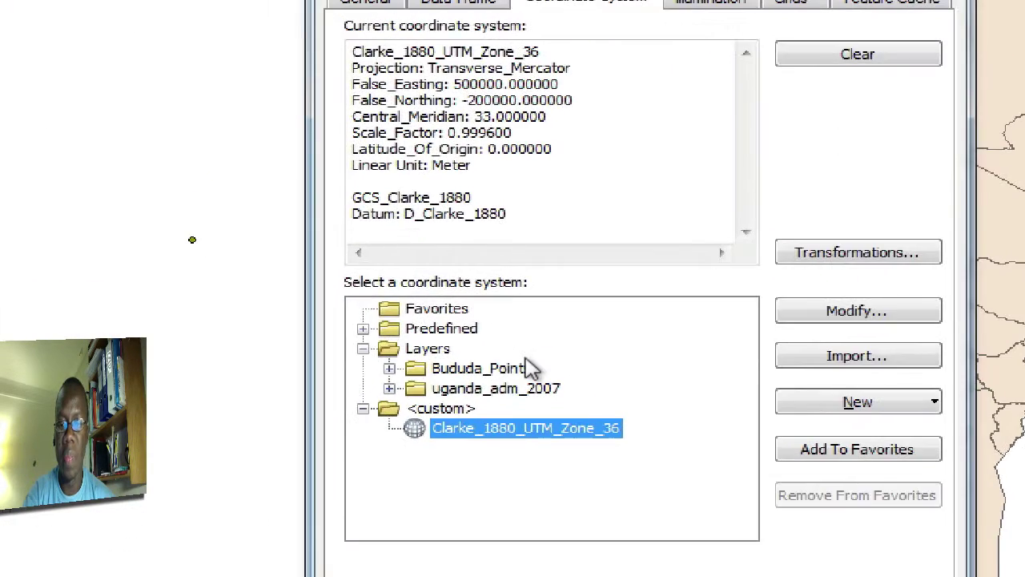
{"action": "left_click", "coordinate": [390, 369]}
{"action": "left_click", "coordinate": [390, 409]}
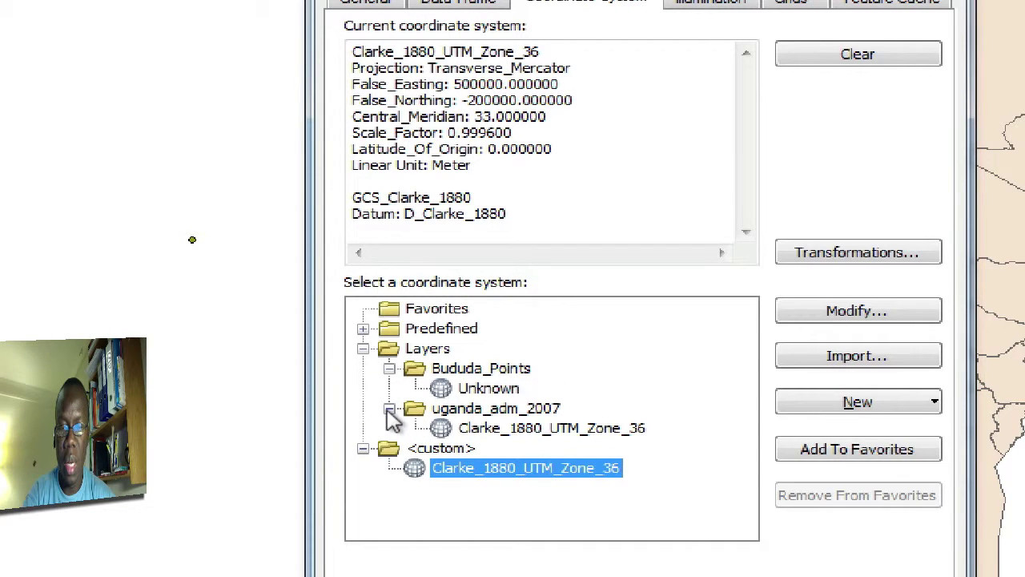
{"action": "left_click", "coordinate": [490, 391]}
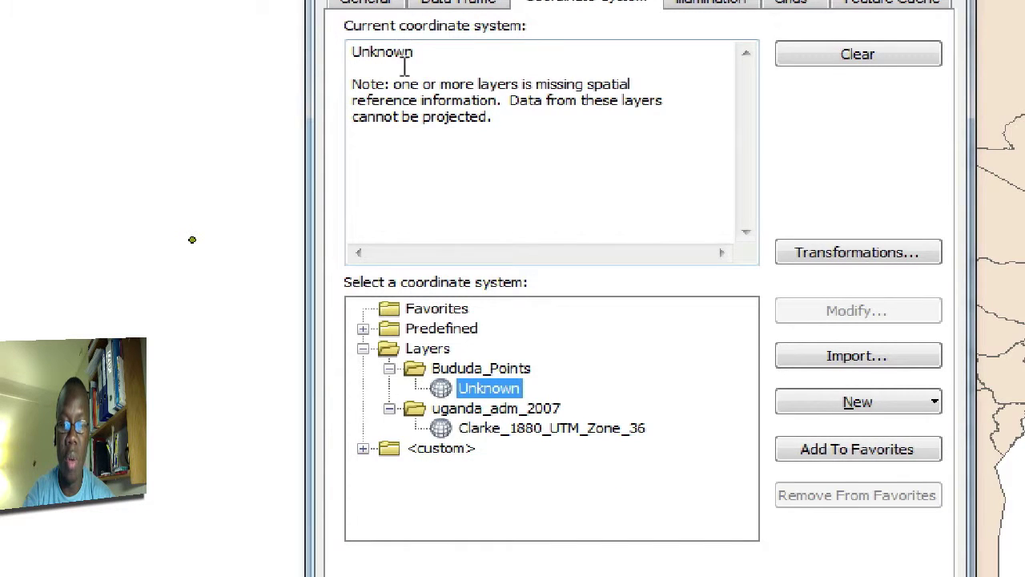
{"action": "left_click", "coordinate": [461, 430]}
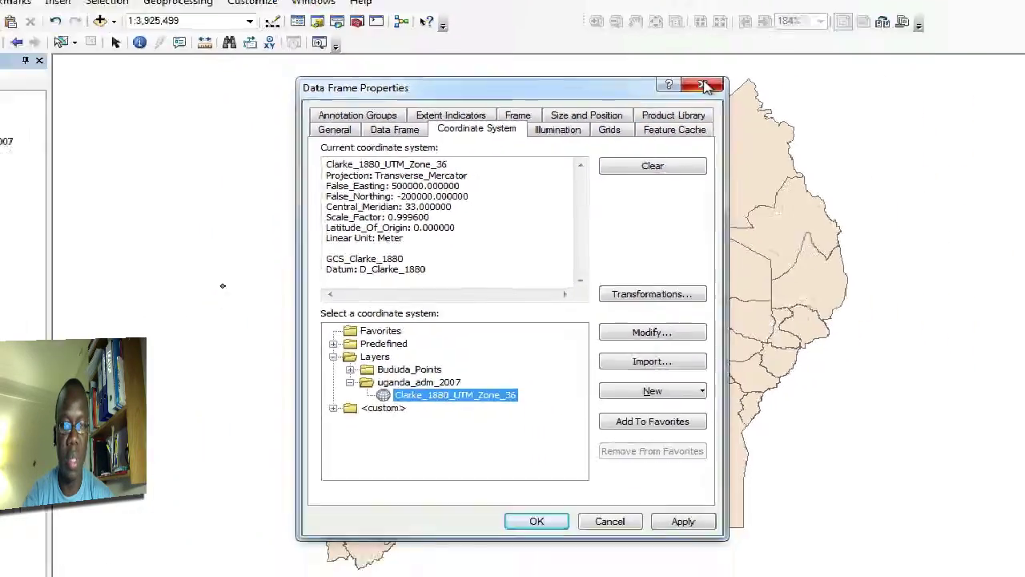
{"action": "left_click", "coordinate": [840, 17]}
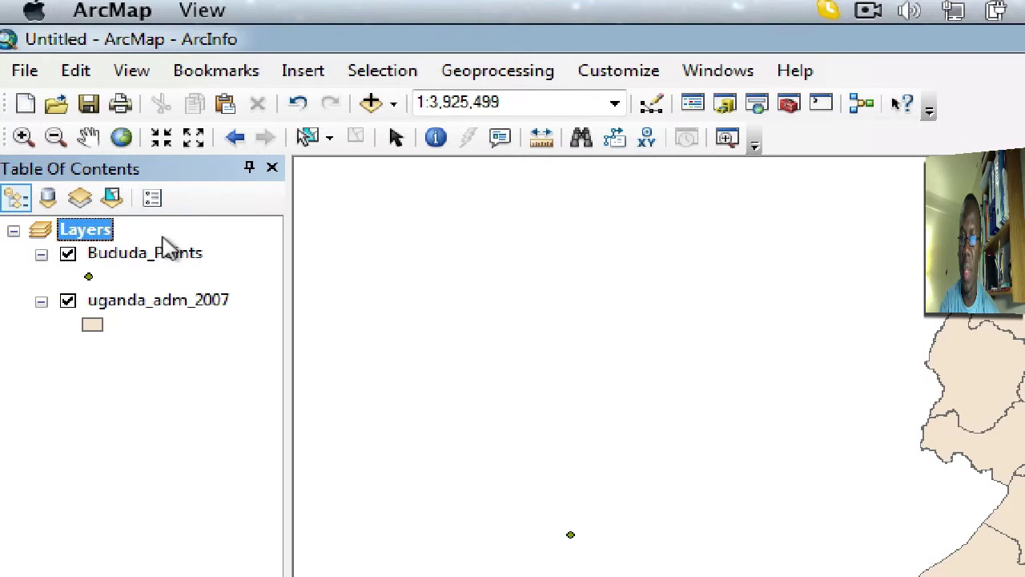
{"action": "right_click", "coordinate": [149, 258]}
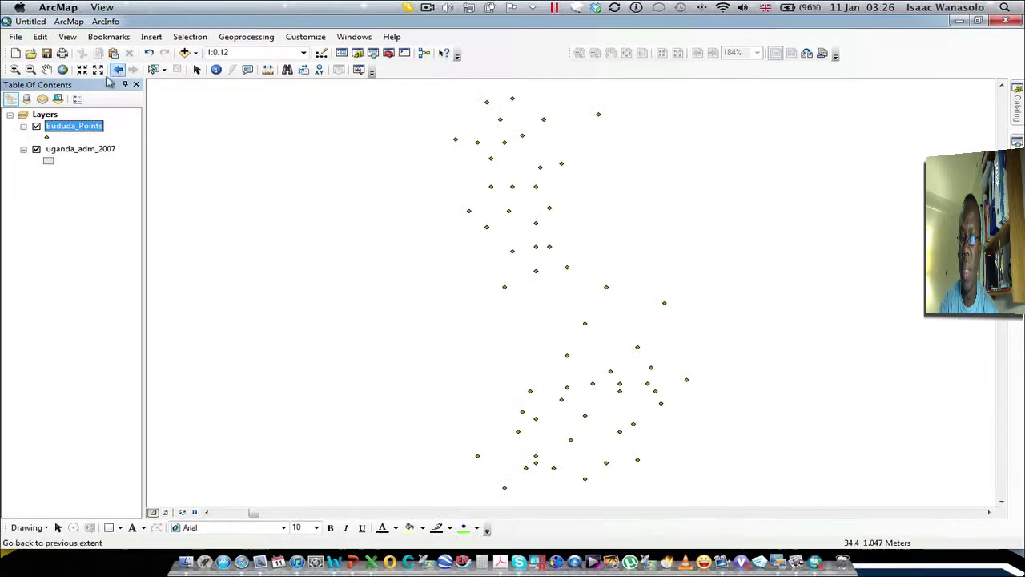
{"action": "left_click", "coordinate": [63, 69]}
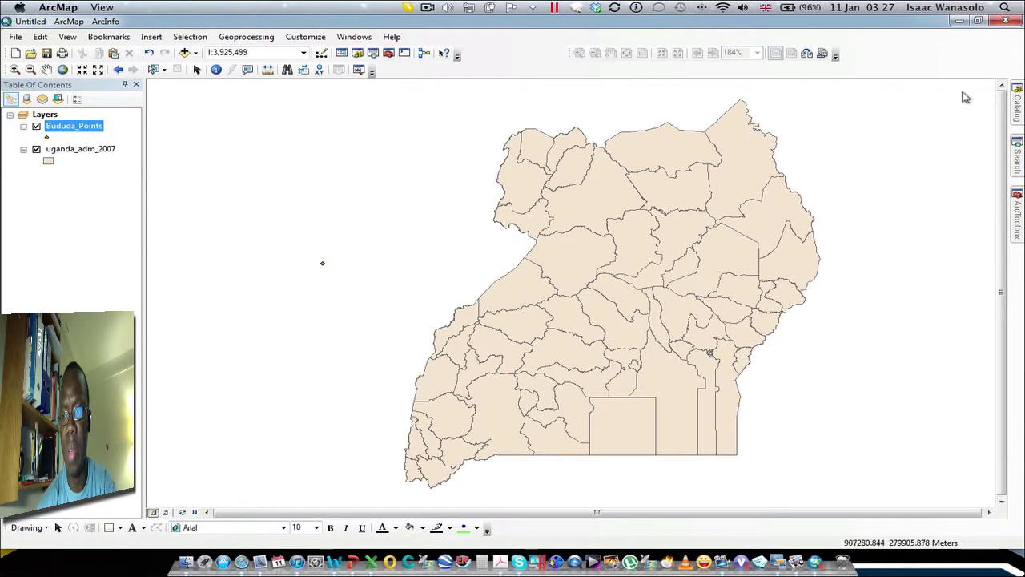
- Open the Bududa_Points feature class properties from the Catalog window
{"action": "left_click", "coordinate": [1017, 102]}
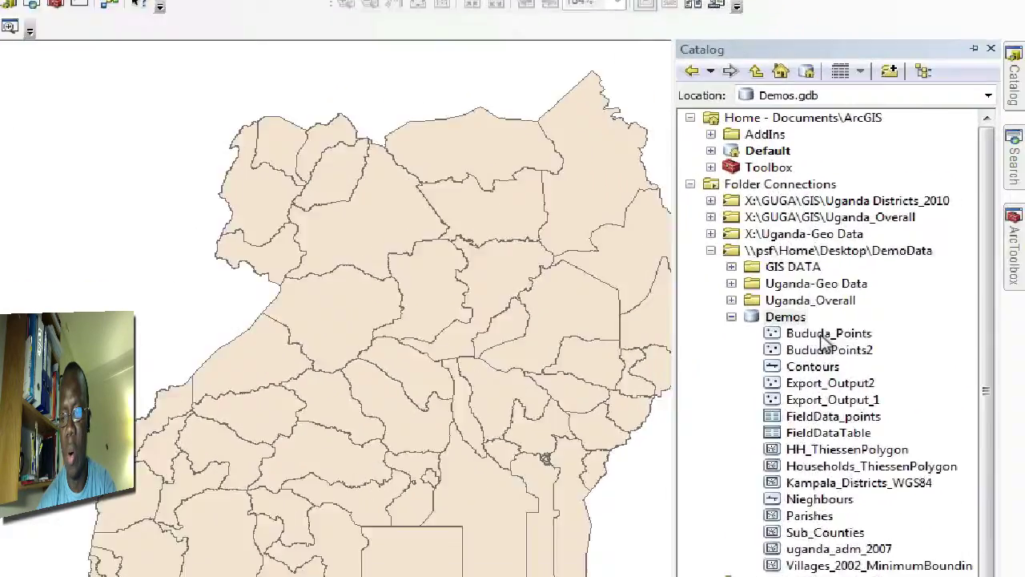
{"action": "left_click", "coordinate": [892, 273]}
{"action": "double_click", "coordinate": [762, 385]}
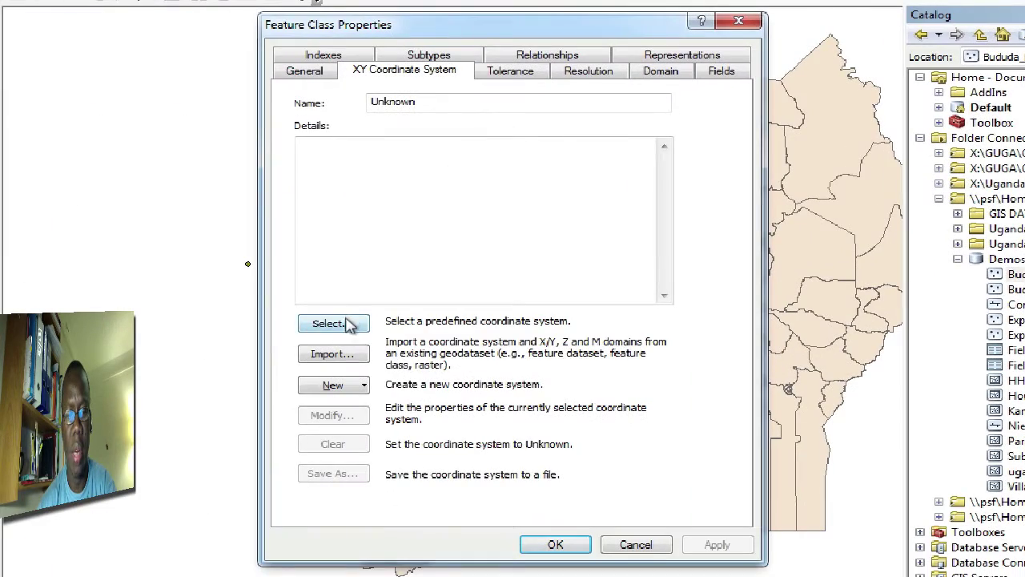
- Choose Geographic Coordinate Systems > World > WGS 1984 as its XY coordinate system
{"action": "left_click", "coordinate": [344, 323]}
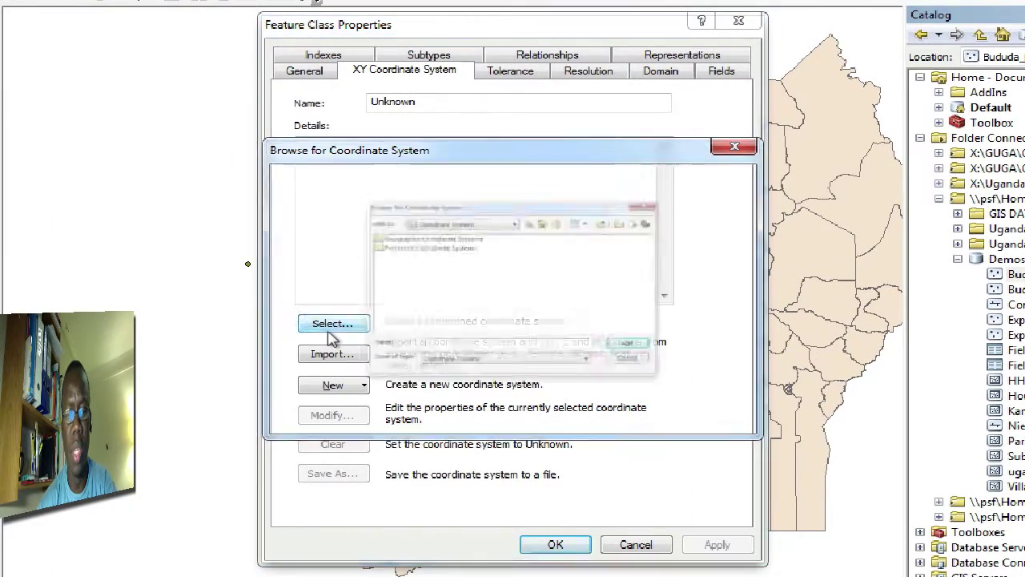
{"action": "double_click", "coordinate": [358, 205]}
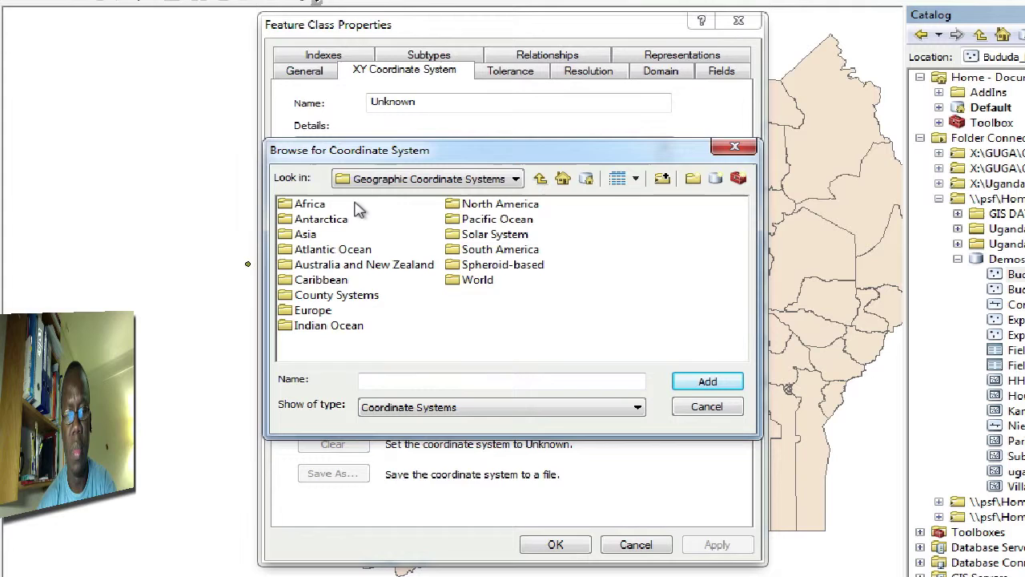
{"action": "double_click", "coordinate": [478, 280]}
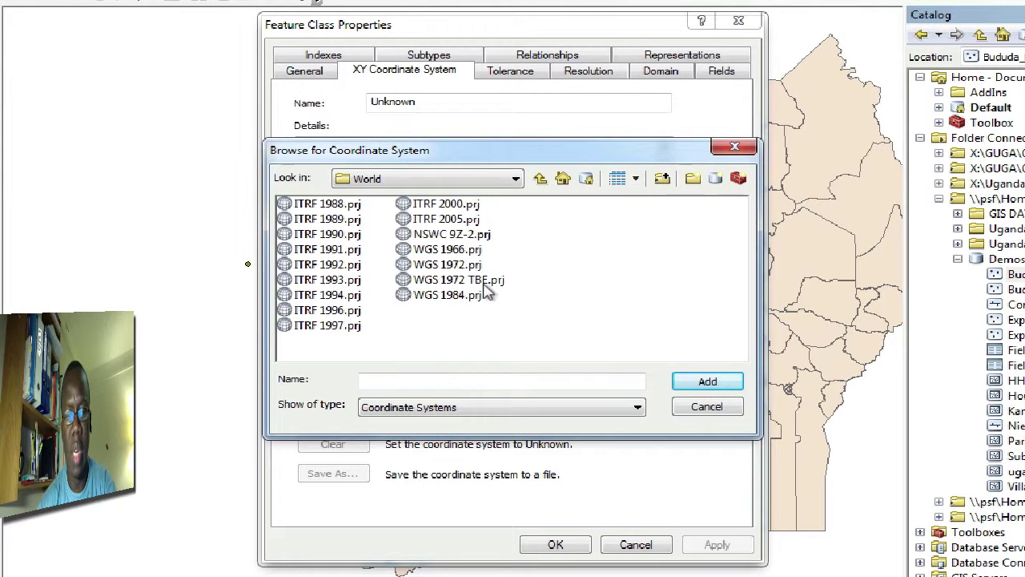
{"action": "double_click", "coordinate": [438, 294]}
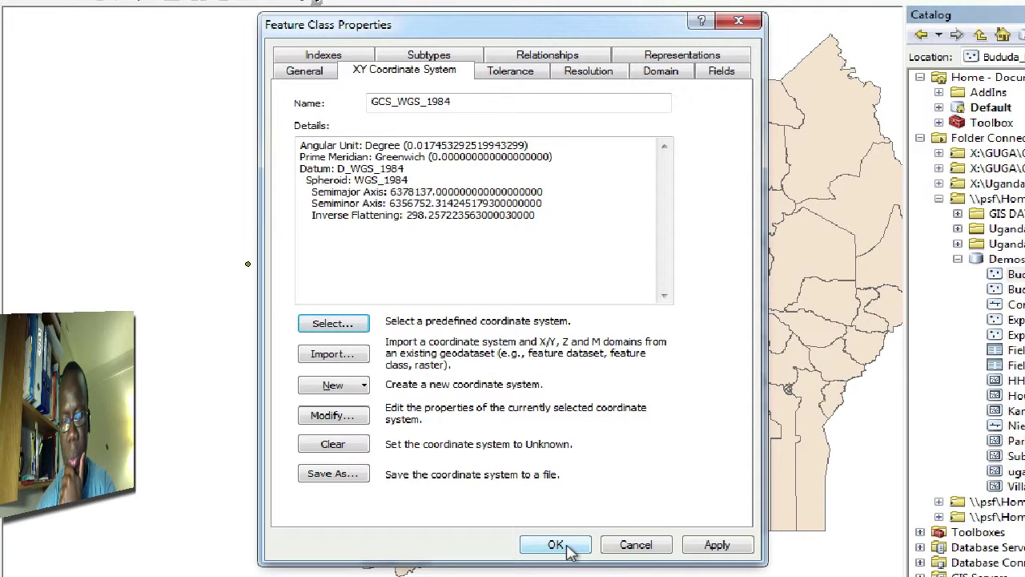
- Launch ArcToolbox's Data Management > Projections > Define Projection tool
{"action": "left_click", "coordinate": [632, 544]}
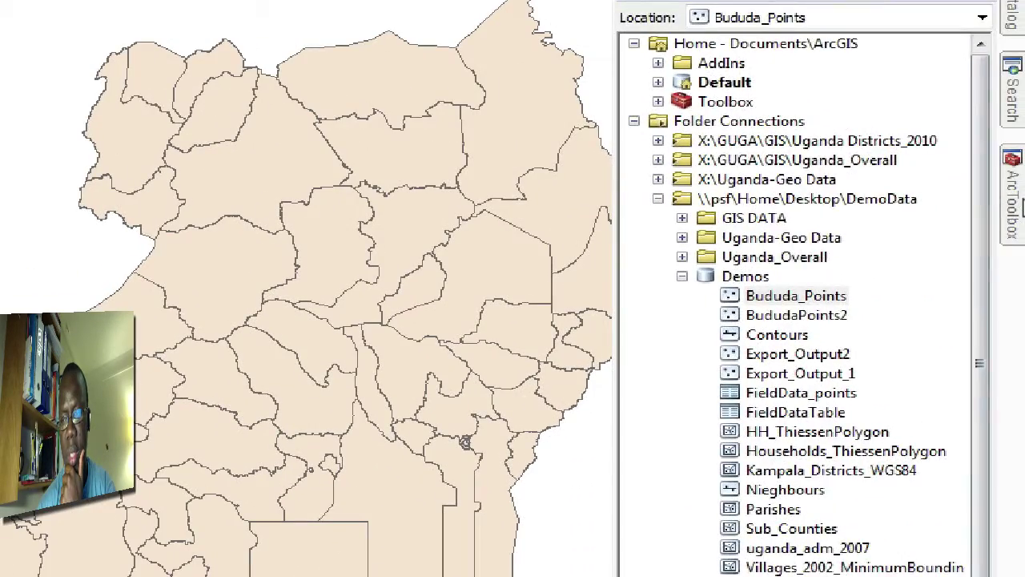
{"action": "left_click", "coordinate": [1024, 205]}
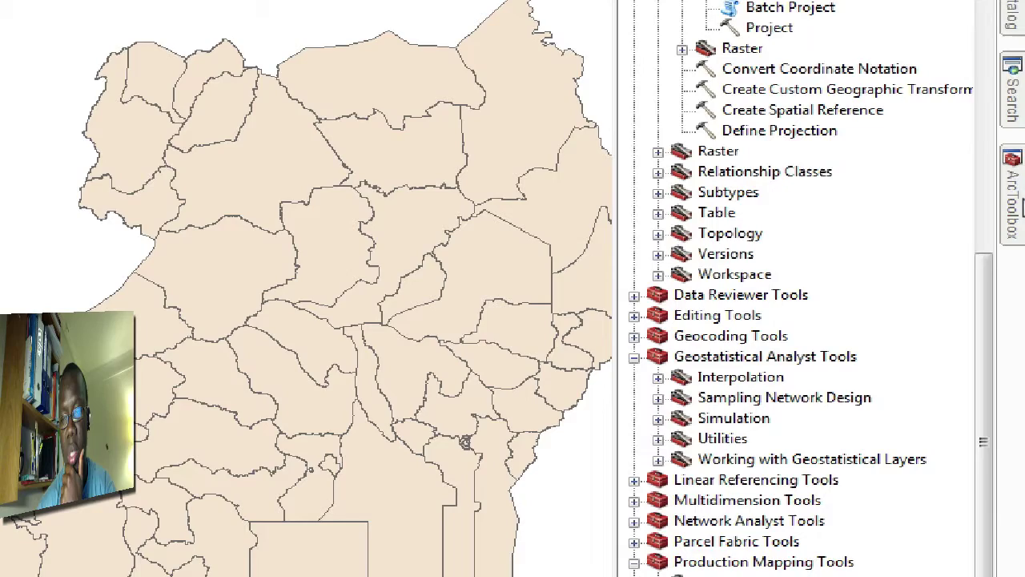
{"action": "left_click", "coordinate": [746, 131]}
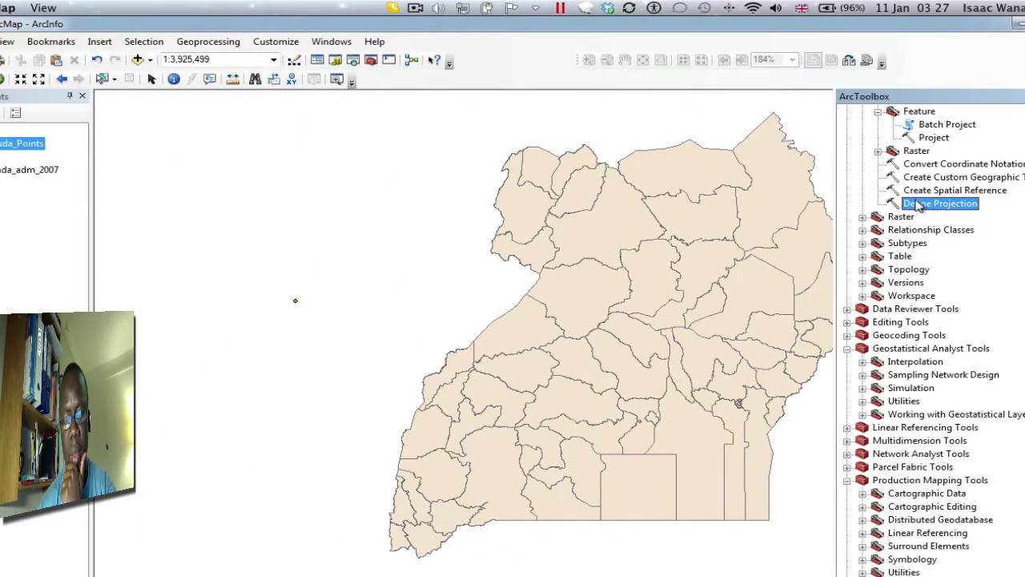
{"action": "double_click", "coordinate": [917, 204]}
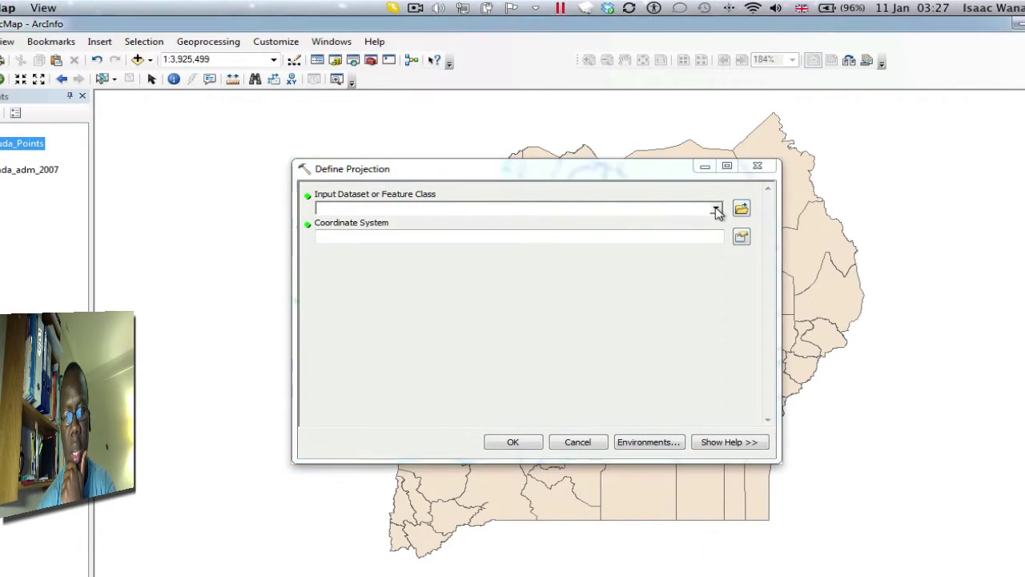
- Set Bududa_Points as the input and GCS_WGS_1984 (Geographic > World) as its coordinate system
{"action": "left_click", "coordinate": [715, 209]}
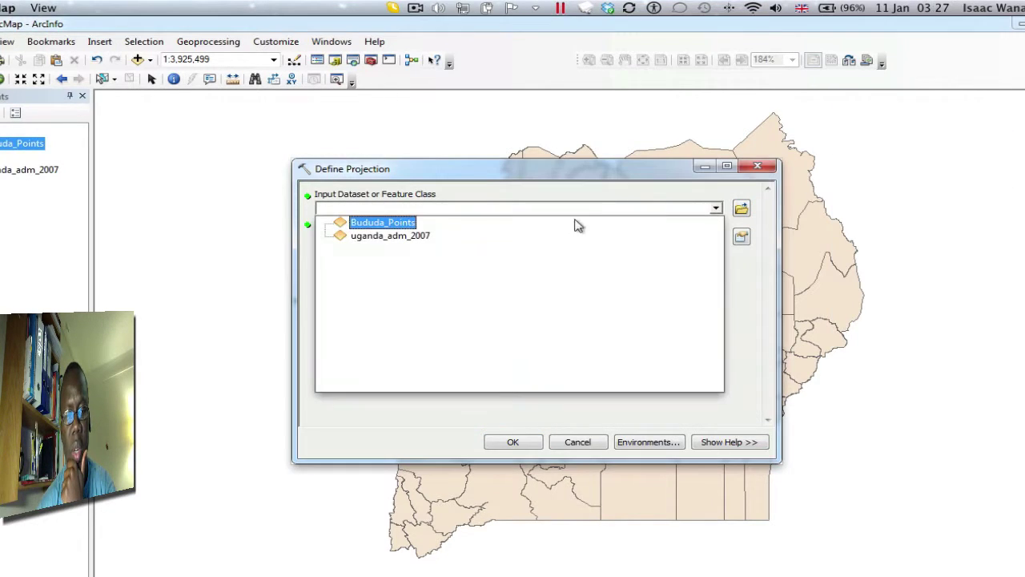
{"action": "left_click", "coordinate": [392, 223]}
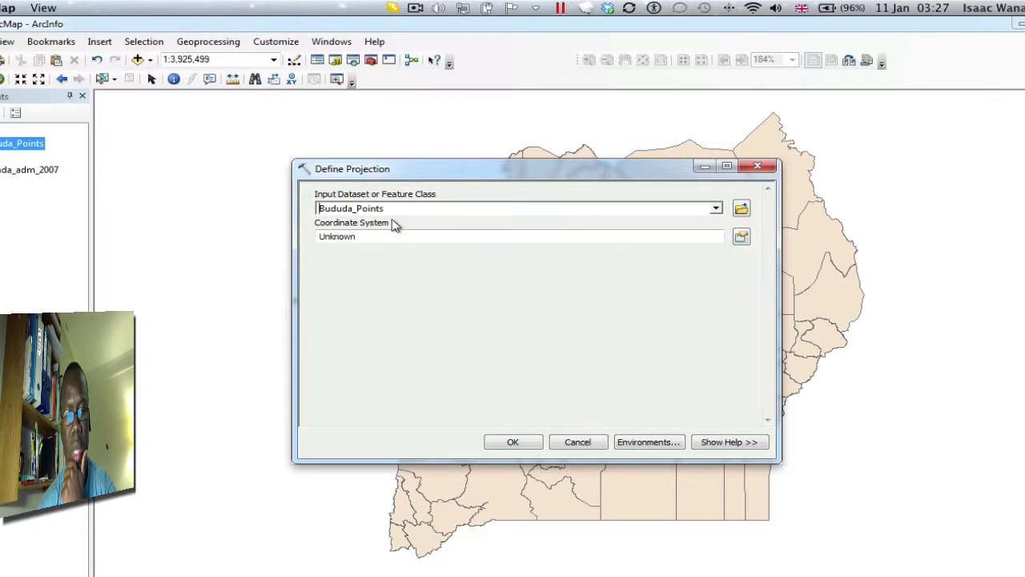
{"action": "left_click", "coordinate": [741, 237]}
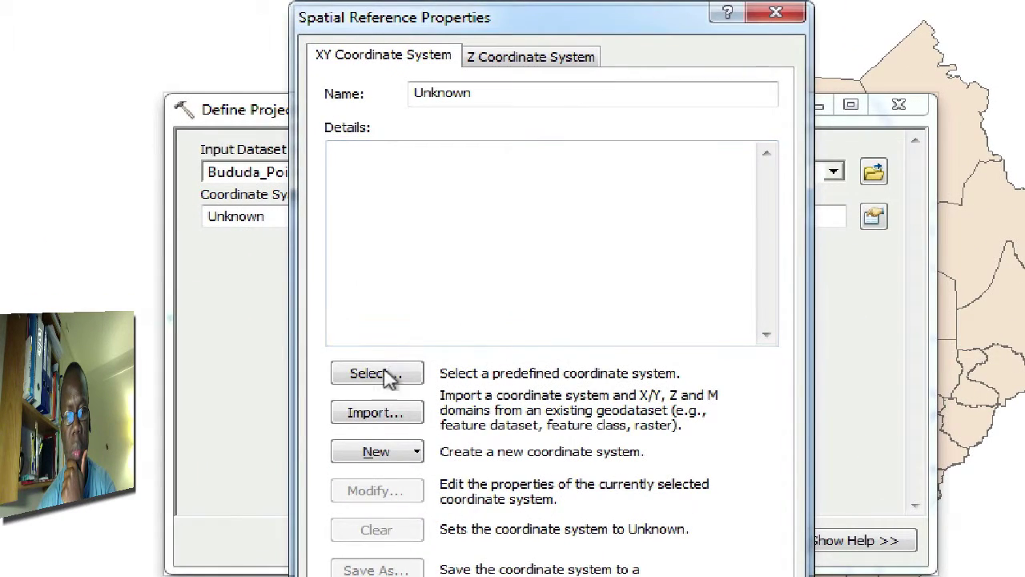
{"action": "left_click", "coordinate": [376, 374]}
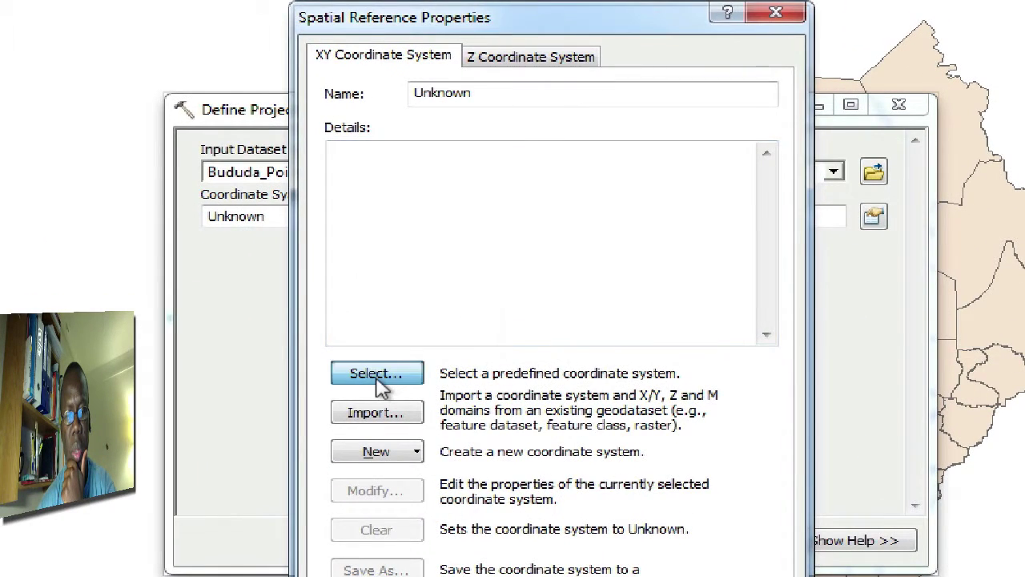
{"action": "left_click", "coordinate": [370, 224]}
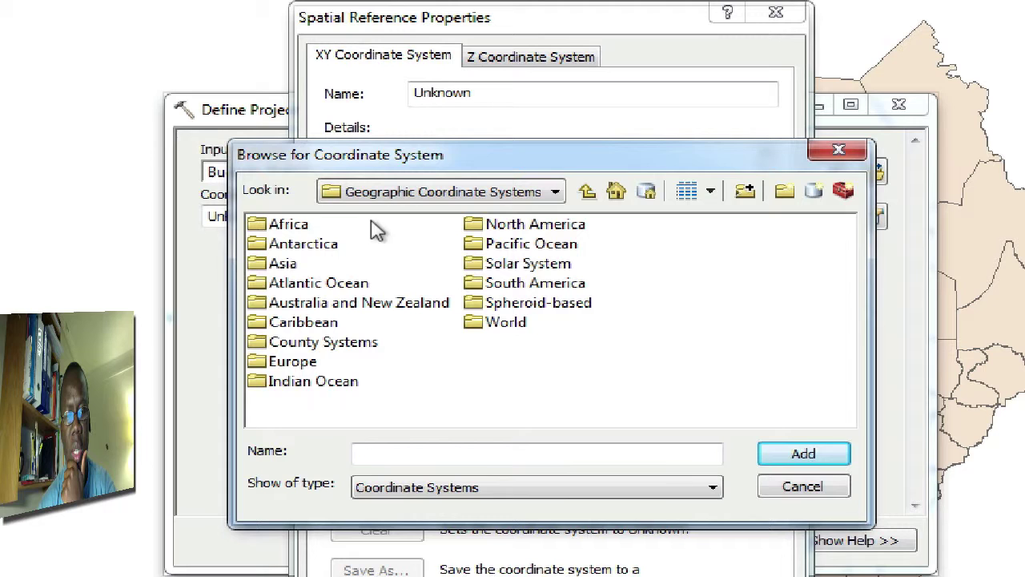
{"action": "double_click", "coordinate": [513, 330]}
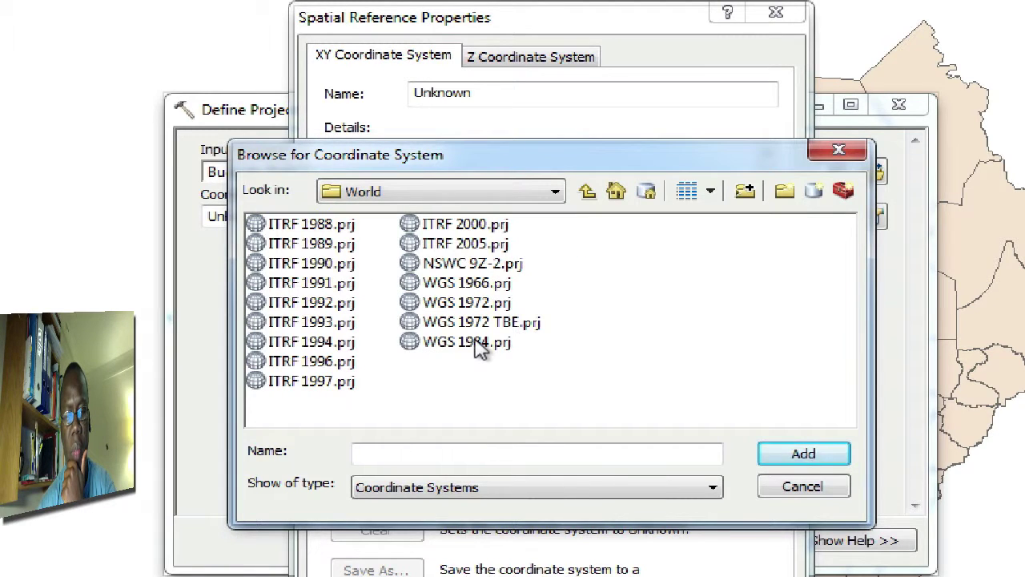
{"action": "double_click", "coordinate": [480, 343]}
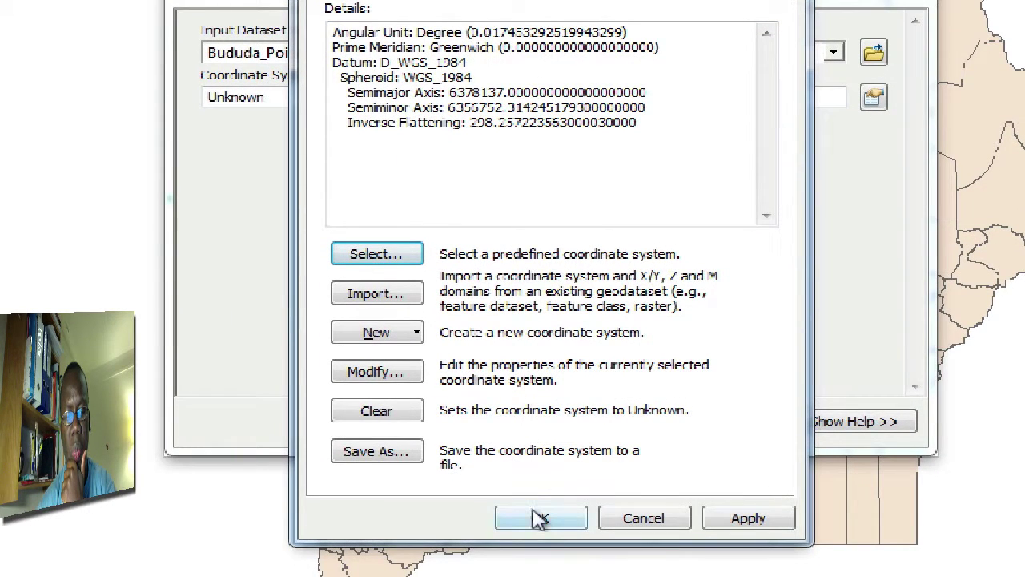
{"action": "left_click", "coordinate": [539, 518]}
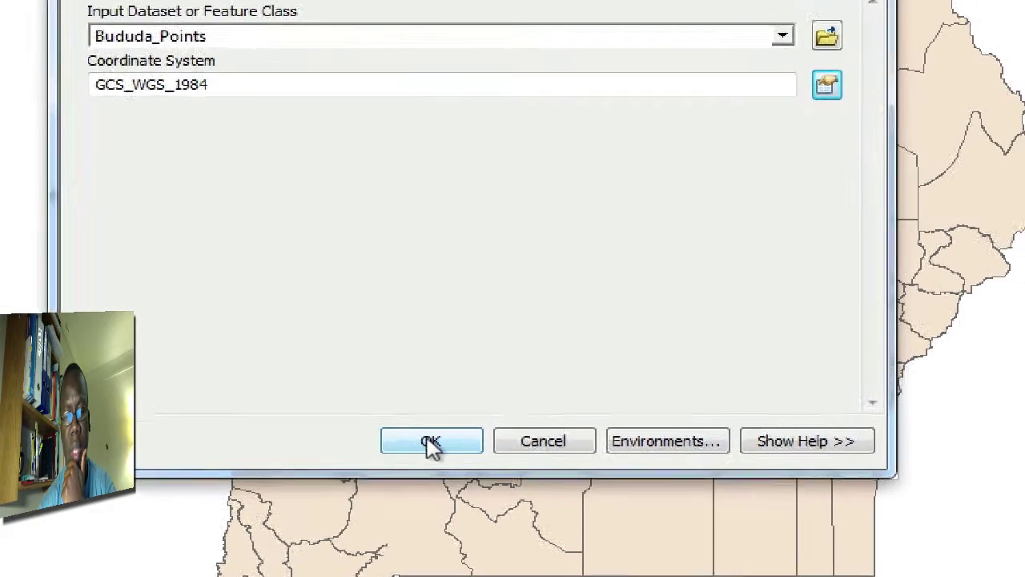
- Run Define Projection to assign GCS_WGS_1984 to Bududa_Points
{"action": "left_click", "coordinate": [514, 423]}
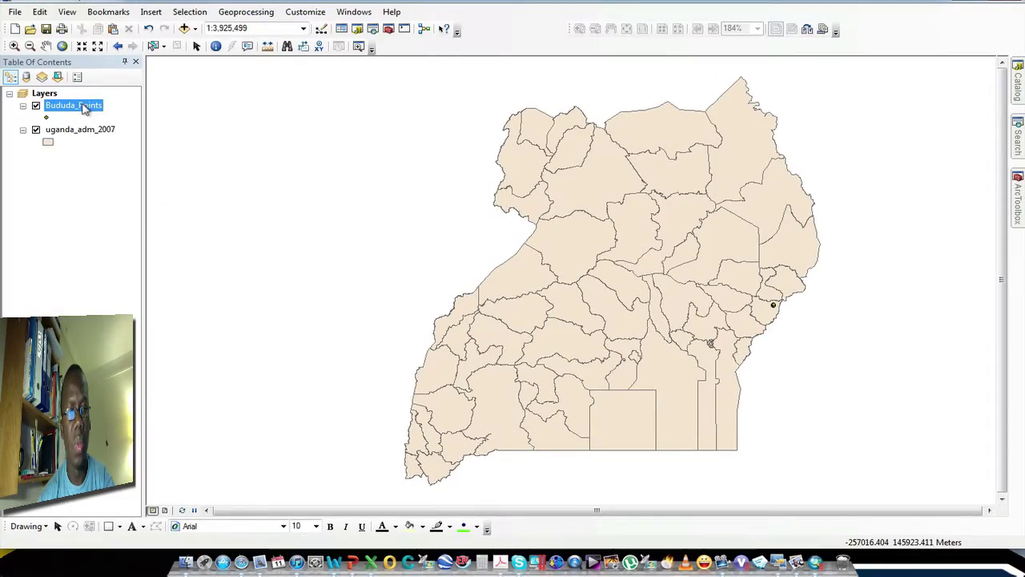
- Zoom the map to the Bududa_Points layer extent
{"action": "right_click", "coordinate": [84, 109]}
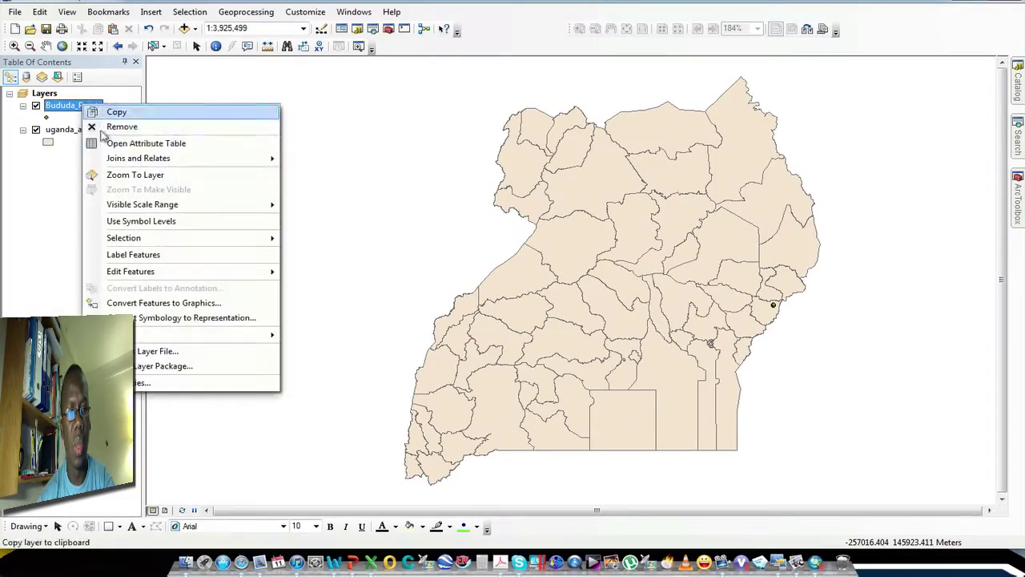
{"action": "left_click", "coordinate": [132, 171]}
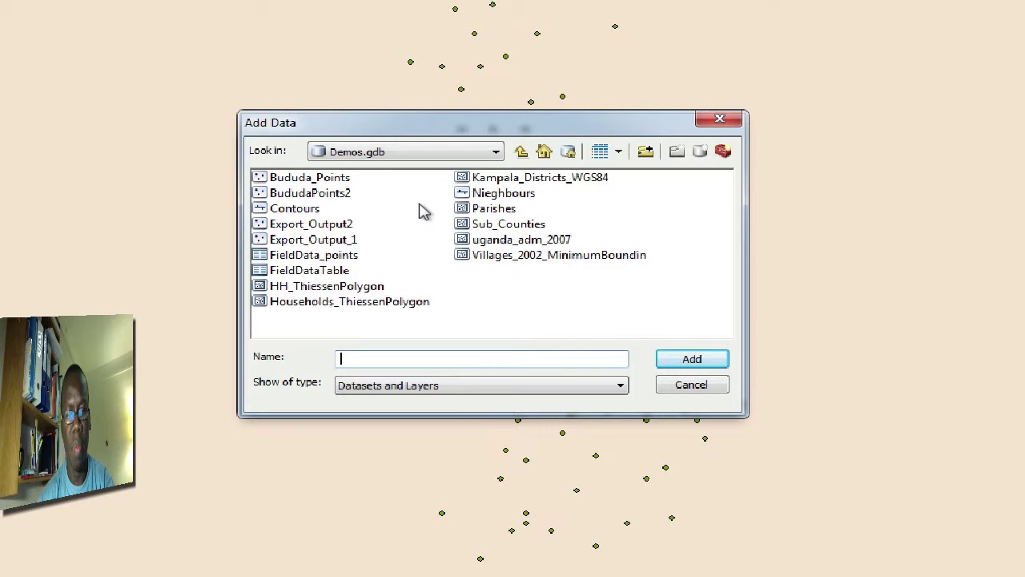
- Add Parishes from Demos.gdb, go back to the previous extent, then zoom to Parishes
{"action": "left_click", "coordinate": [497, 210]}
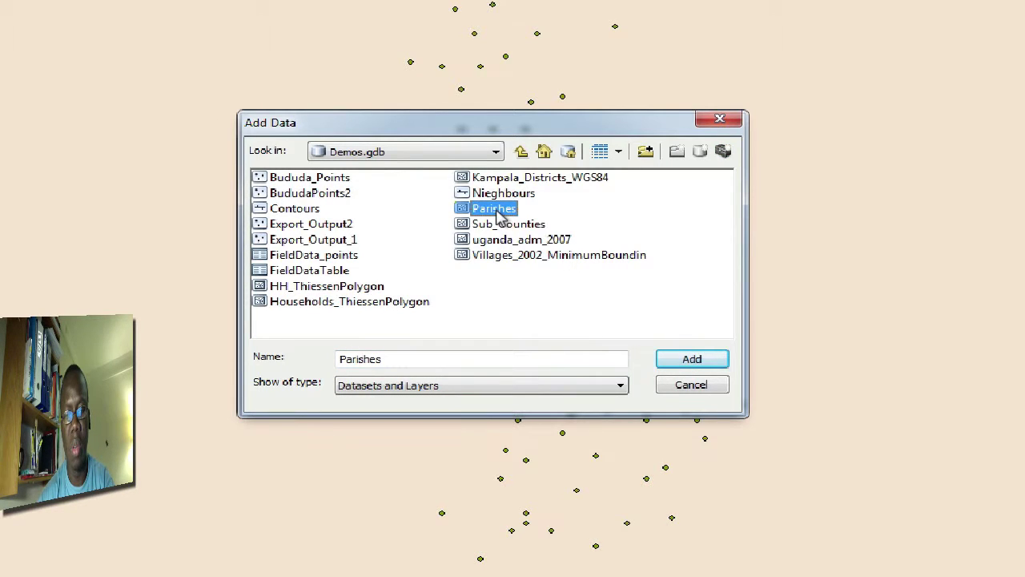
{"action": "left_click", "coordinate": [671, 360]}
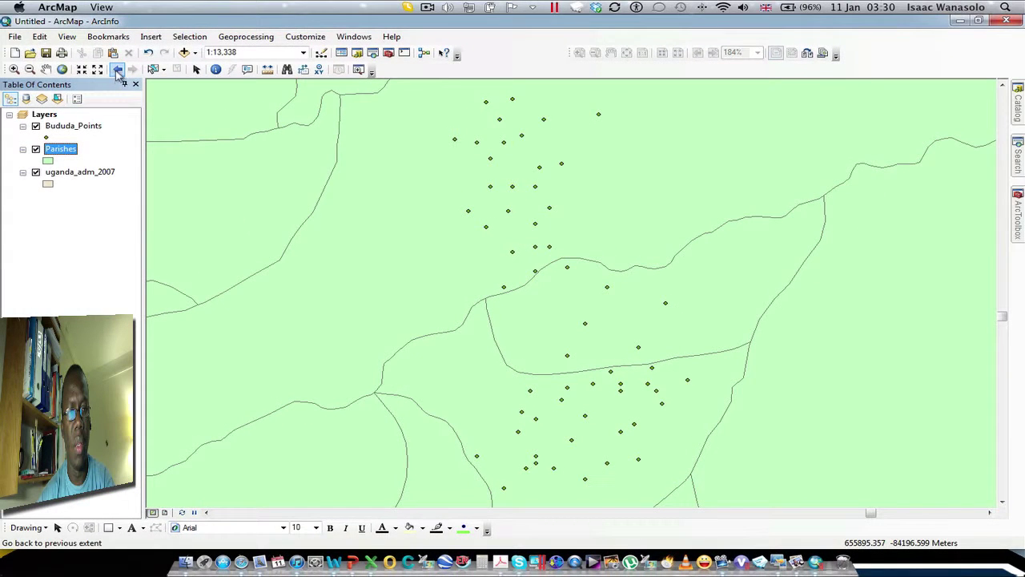
{"action": "left_click", "coordinate": [117, 71]}
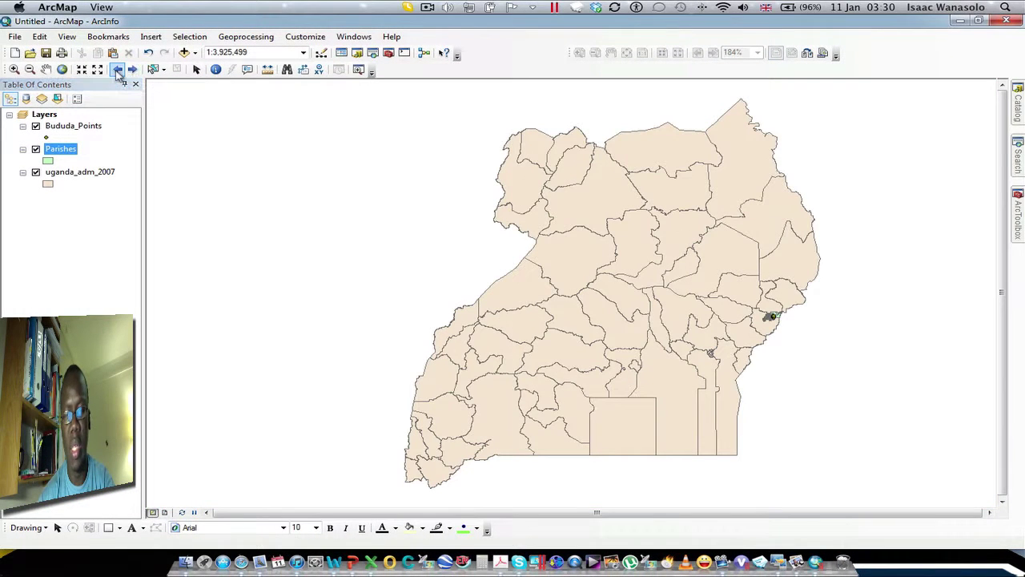
{"action": "right_click", "coordinate": [59, 153]}
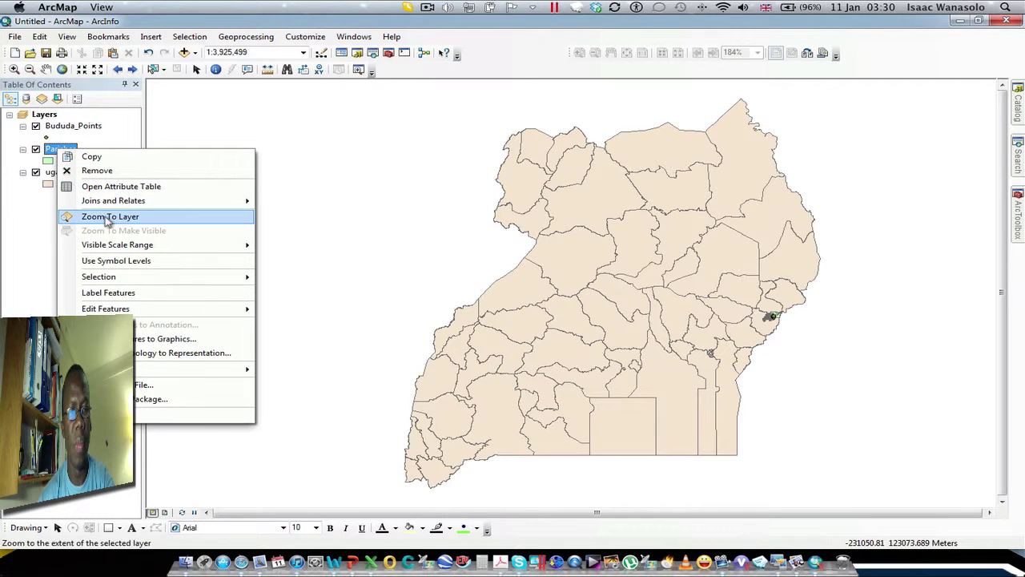
{"action": "left_click", "coordinate": [108, 214]}
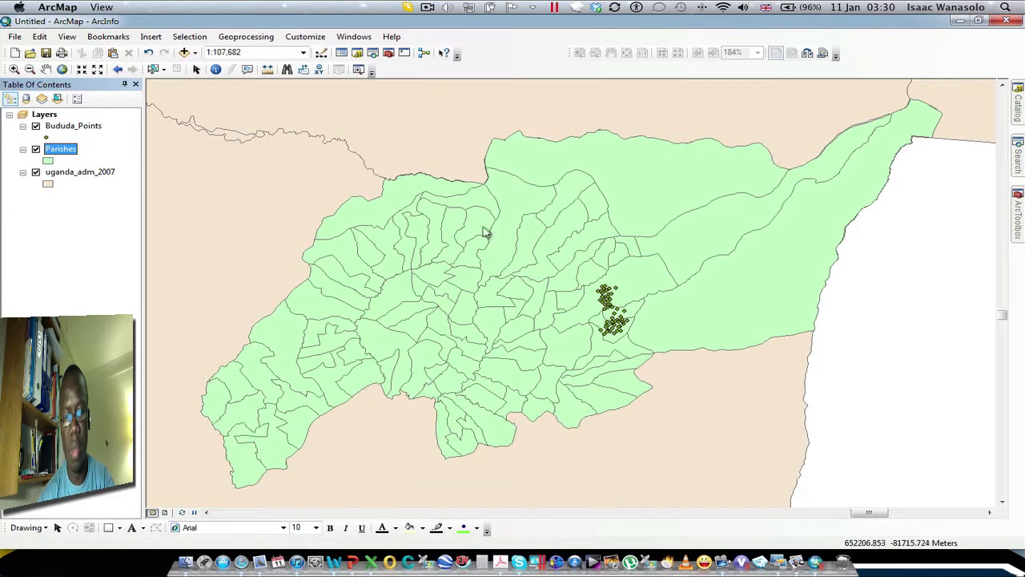